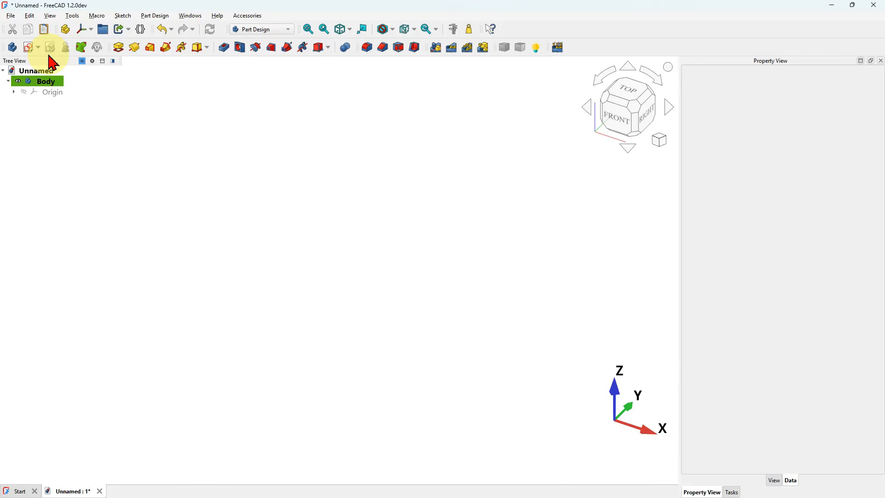
- Create a new sketch on the XY plane of the body
{"action": "left_click", "coordinate": [30, 48]}
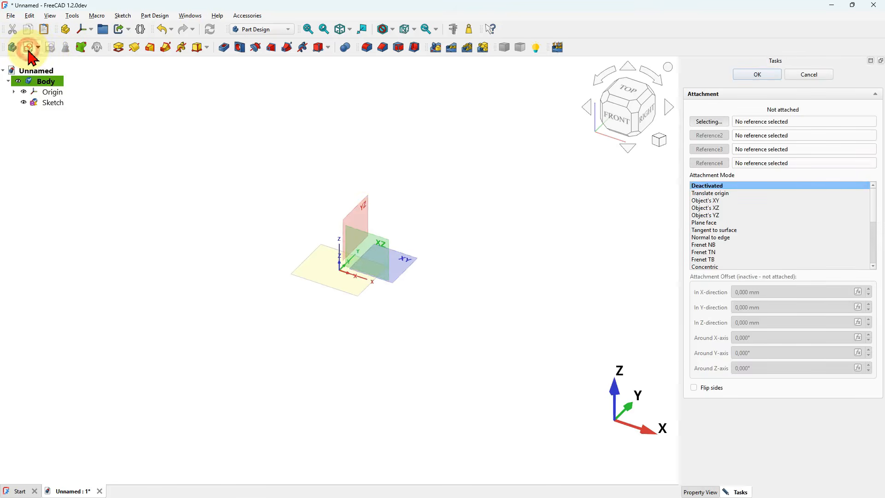
{"action": "left_click", "coordinate": [415, 255]}
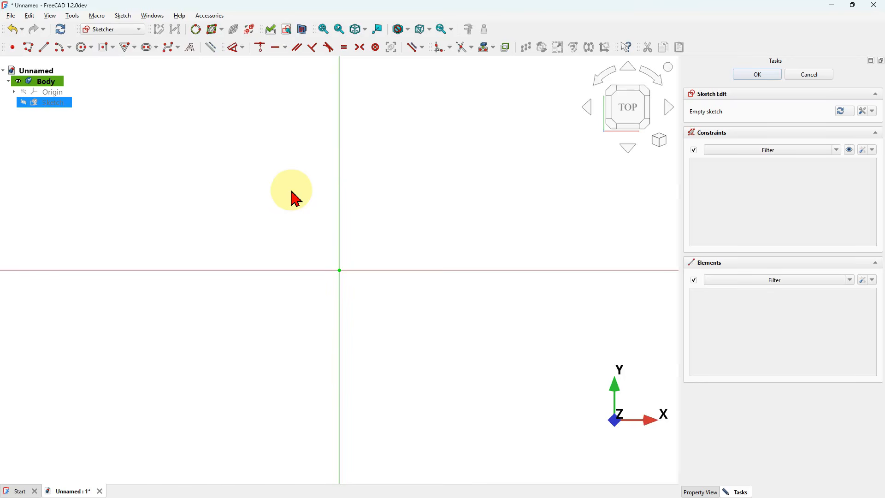
{"action": "left_click", "coordinate": [289, 189]}
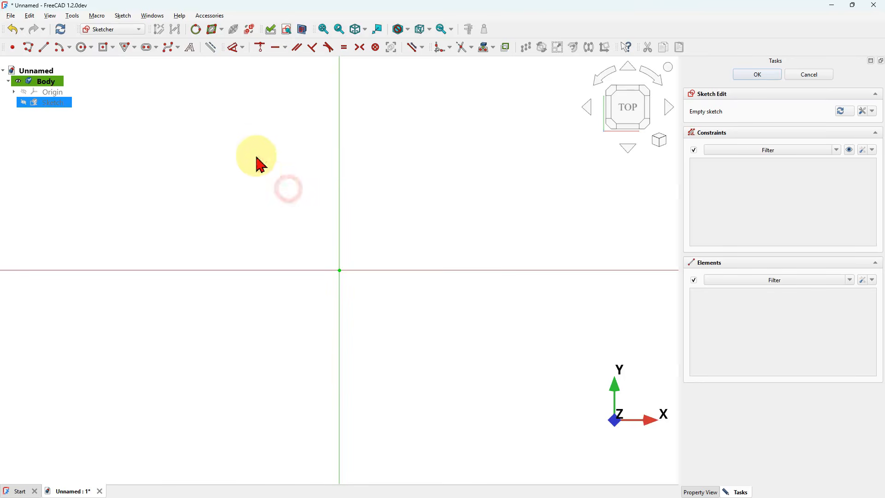
- Place a horizontal text object about 58 mm wide above the origin, keeping the default wording "Text" and Width mode
{"action": "left_click", "coordinate": [190, 47]}
{"action": "left_click", "coordinate": [195, 152]}
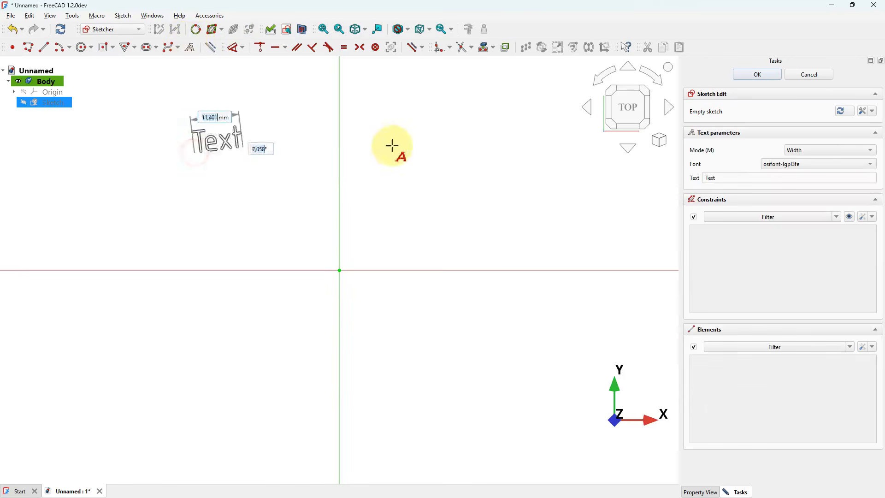
{"action": "left_click", "coordinate": [443, 156]}
{"action": "scroll", "coordinate": [401, 192], "scroll_direction": "down", "scroll_amount": 2}
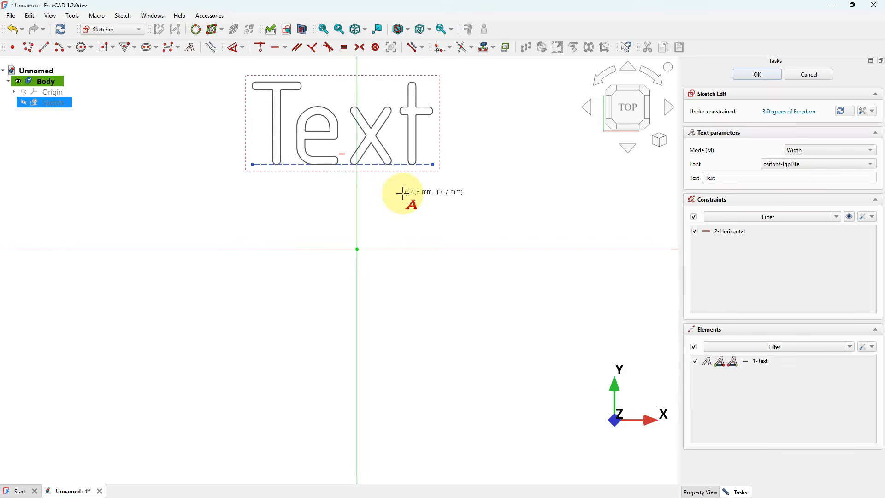
{"action": "scroll", "coordinate": [404, 199], "scroll_direction": "down", "scroll_amount": 1}
{"action": "right_click", "coordinate": [517, 110]}
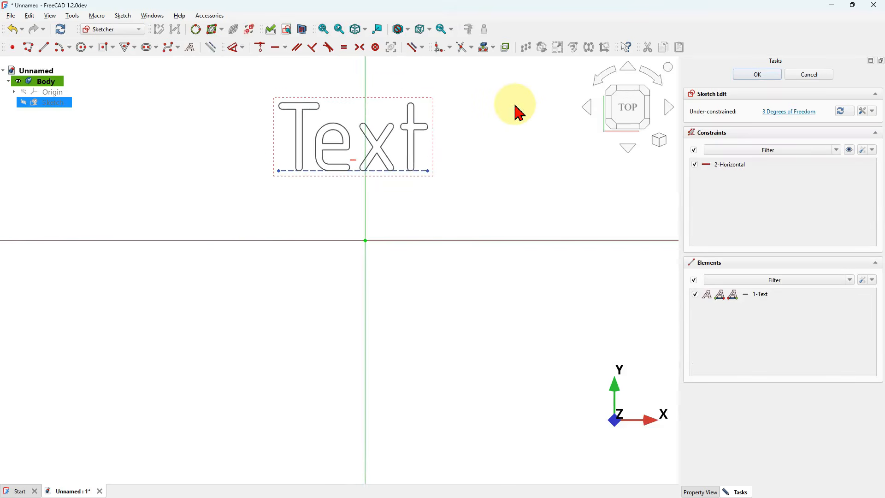
- Change the sketch text to "3D VIEW" in the arialbd font, with its size controlled by Height
{"action": "double_click", "coordinate": [389, 147]}
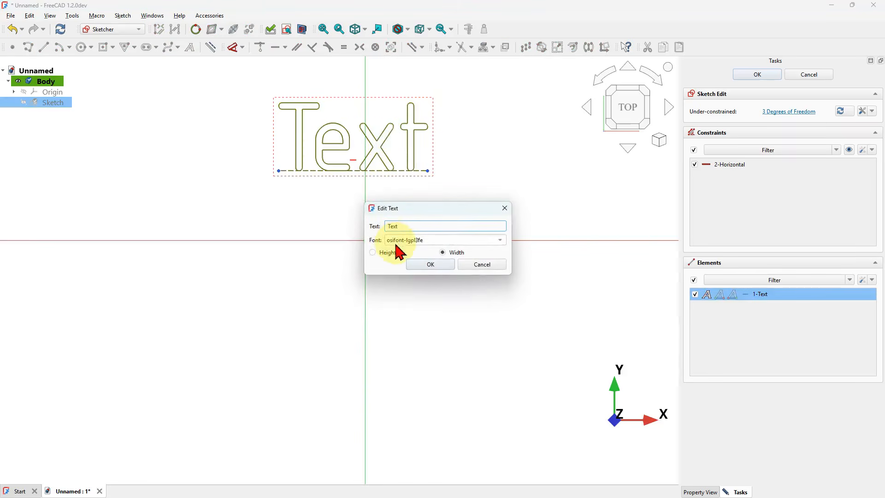
{"action": "double_click", "coordinate": [423, 225]}
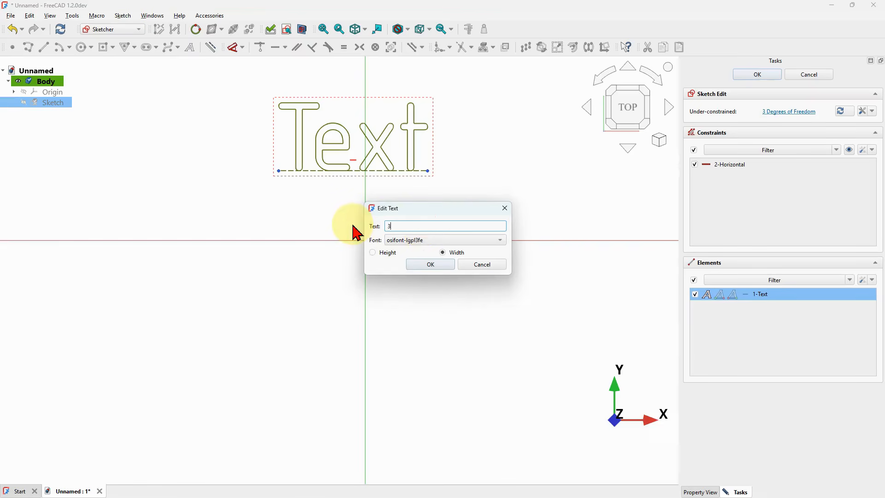
{"action": "left_click", "coordinate": [449, 239]}
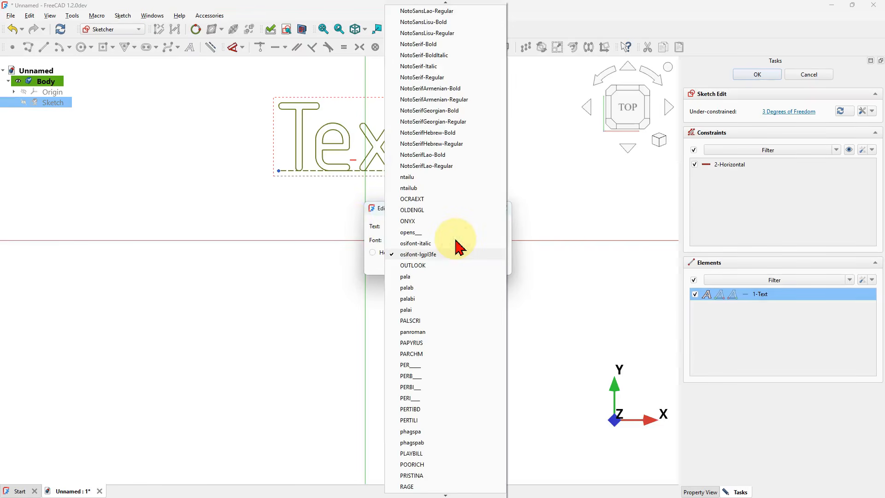
{"action": "key", "text": "a"}
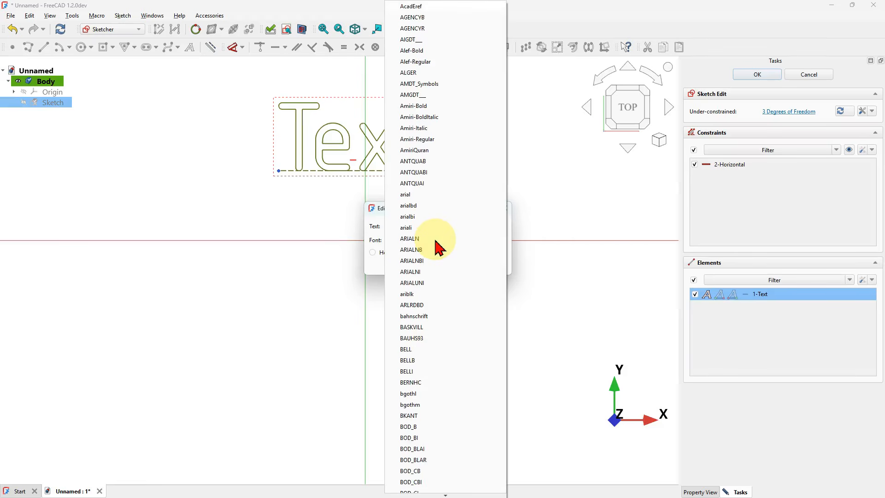
{"action": "left_click", "coordinate": [422, 206]}
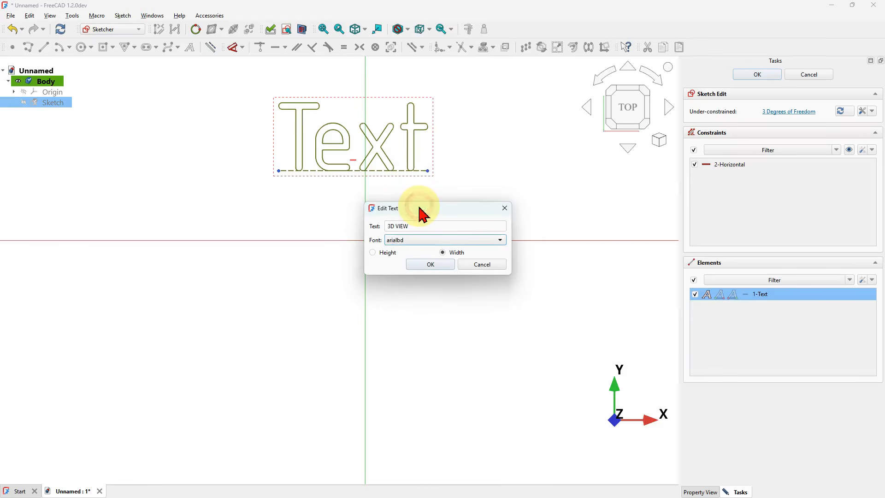
{"action": "left_click", "coordinate": [383, 253]}
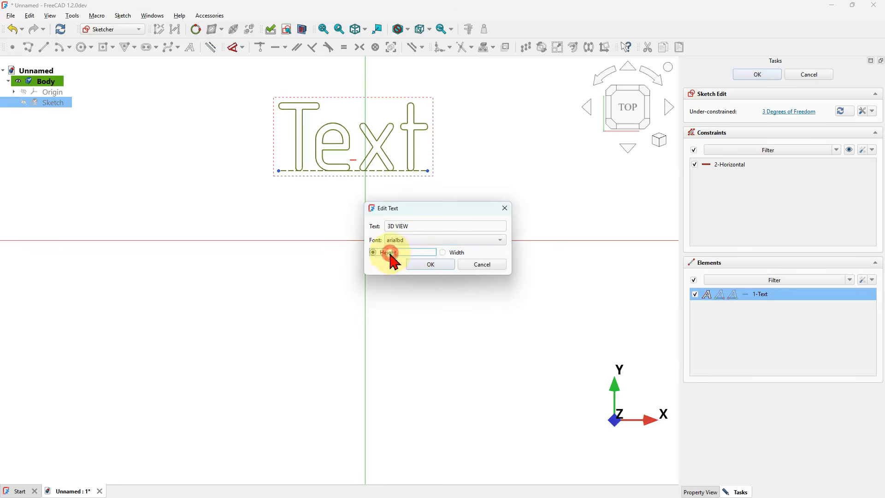
{"action": "left_click", "coordinate": [430, 264]}
- Switch the "3D VIEW" text's size control to Width
{"action": "double_click", "coordinate": [426, 227]}
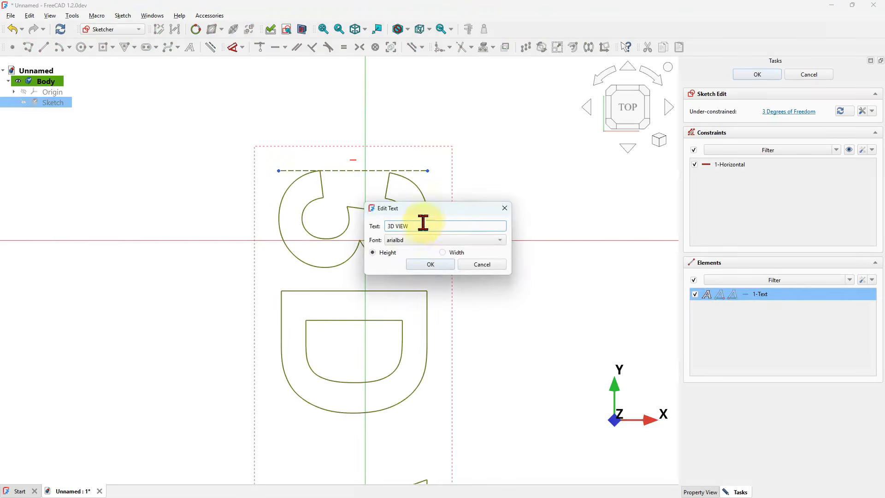
{"action": "left_click", "coordinate": [445, 252]}
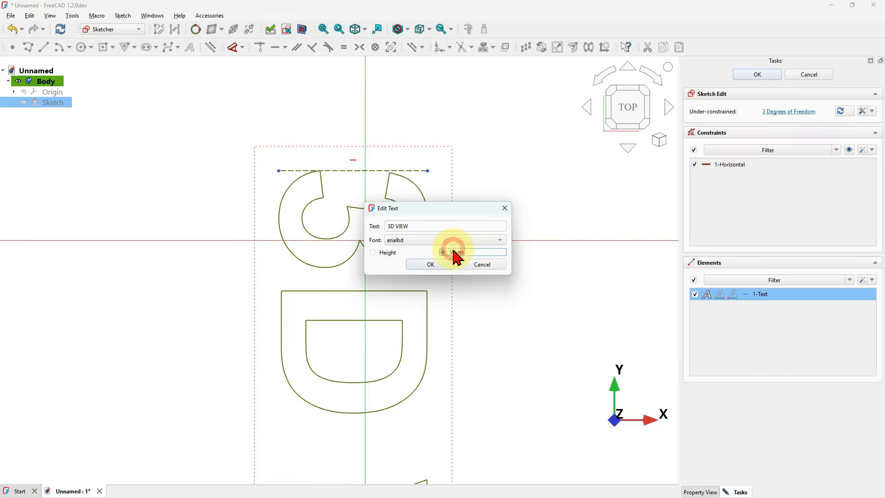
{"action": "left_click", "coordinate": [428, 266]}
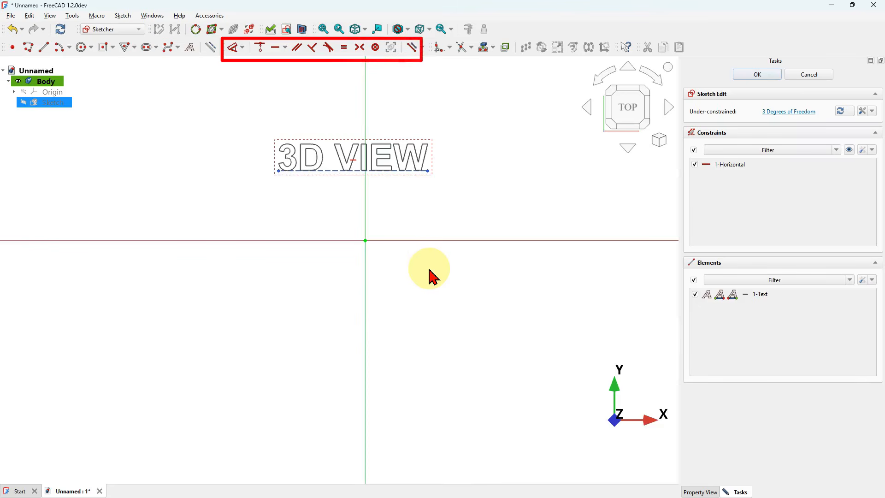
- Dimension the horizontal distance between the text baseline's endpoints as 100 mm and name the constraint "width"
{"action": "left_click", "coordinate": [231, 47]}
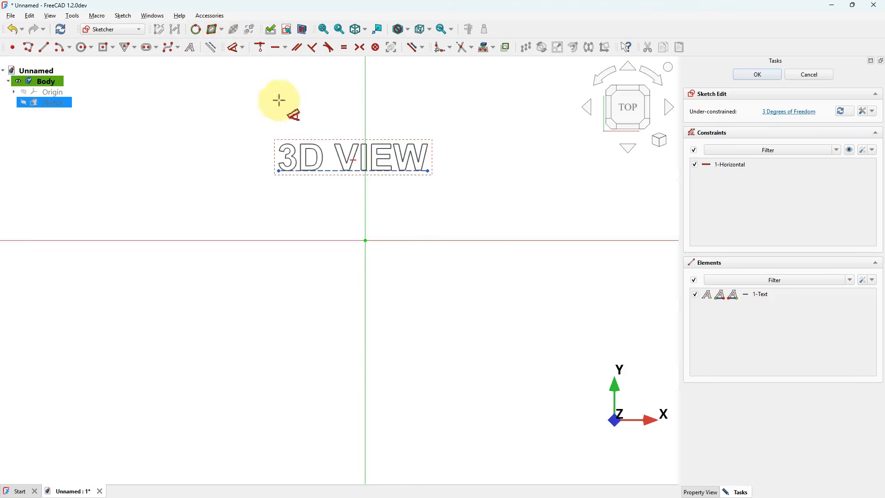
{"action": "left_click", "coordinate": [280, 171]}
{"action": "left_click", "coordinate": [427, 171]}
{"action": "left_click", "coordinate": [389, 74]}
{"action": "type", "text": "100"}
{"action": "left_click", "coordinate": [429, 95]}
{"action": "type", "text": "width"}
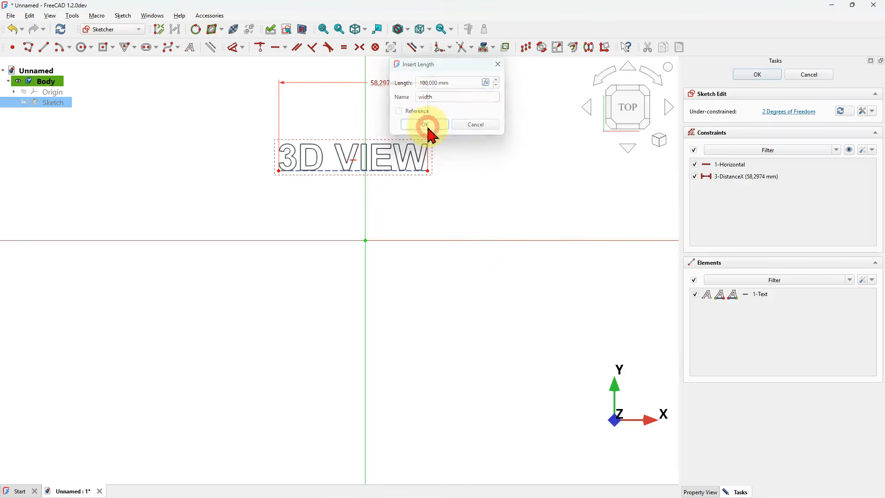
{"action": "left_click", "coordinate": [428, 129]}
- Dimension the baseline's right endpoint 2 mm from the horizontal axis and name the constraint "distance"
{"action": "left_click", "coordinate": [451, 171]}
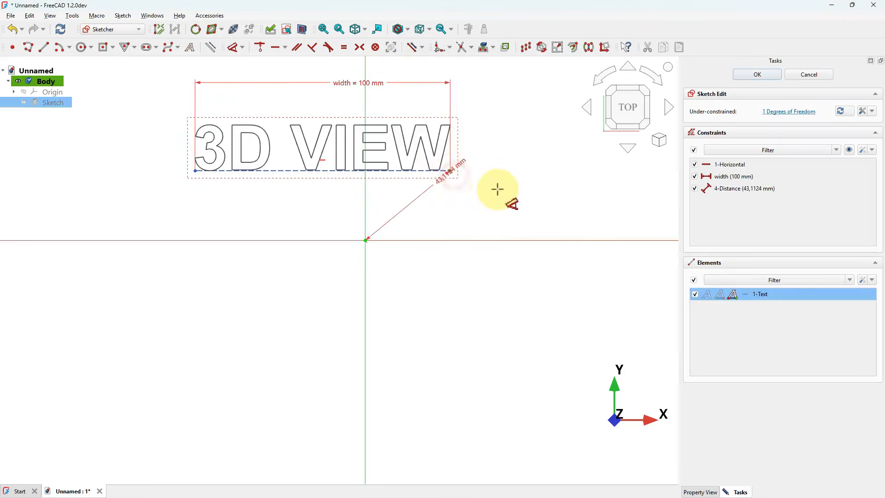
{"action": "left_click", "coordinate": [561, 237]}
{"action": "left_click", "coordinate": [604, 196]}
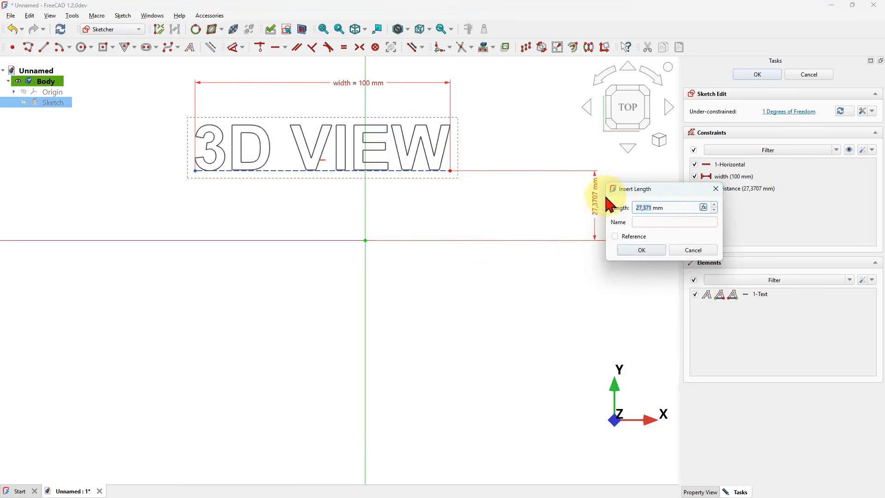
{"action": "type", "text": "2"}
{"action": "left_click_drag", "start_coordinate": [645, 185], "coordinate": [420, 142]}
{"action": "left_click", "coordinate": [424, 172]}
{"action": "type", "text": "dist"}
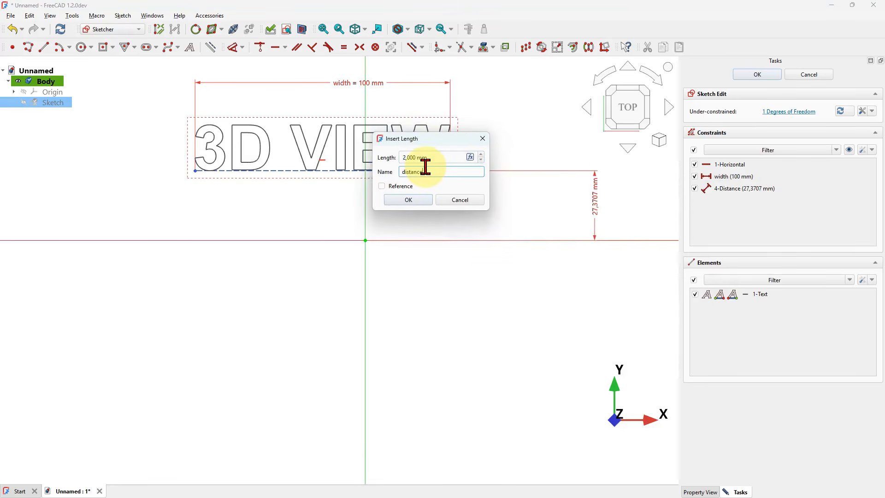
{"action": "type", "text": "ance"}
{"action": "left_click", "coordinate": [408, 200]}
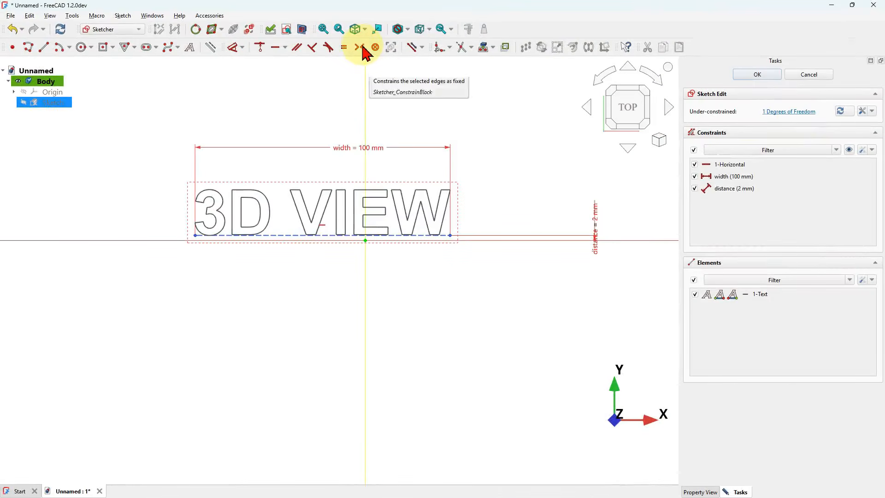
- Make the text baseline's endpoints symmetric about the vertical axis and close the sketch
{"action": "left_click", "coordinate": [363, 48]}
{"action": "left_click", "coordinate": [196, 236]}
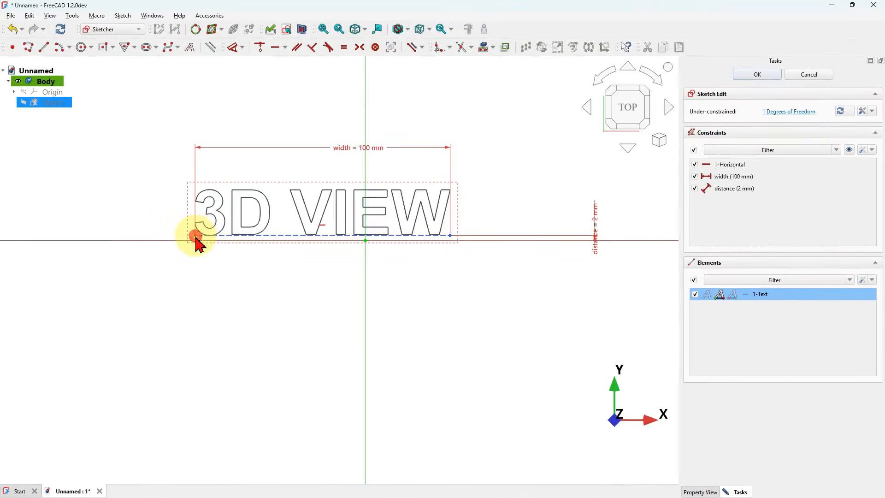
{"action": "left_click", "coordinate": [450, 234]}
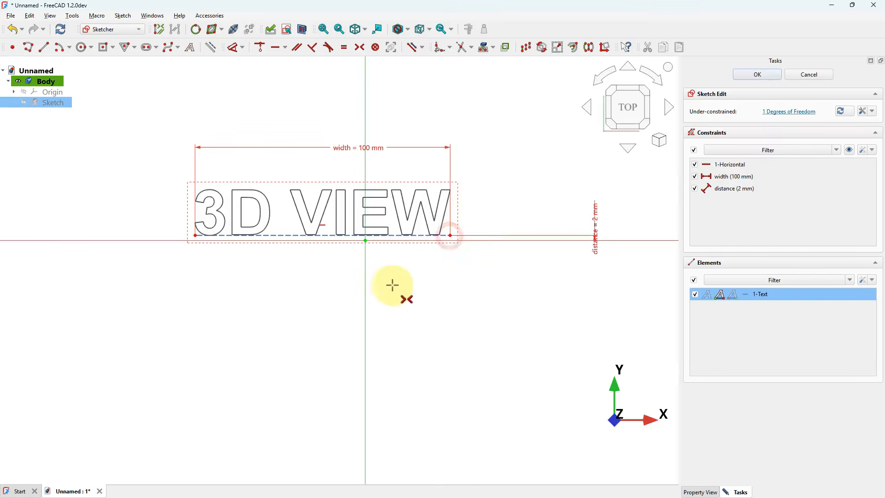
{"action": "left_click", "coordinate": [366, 289]}
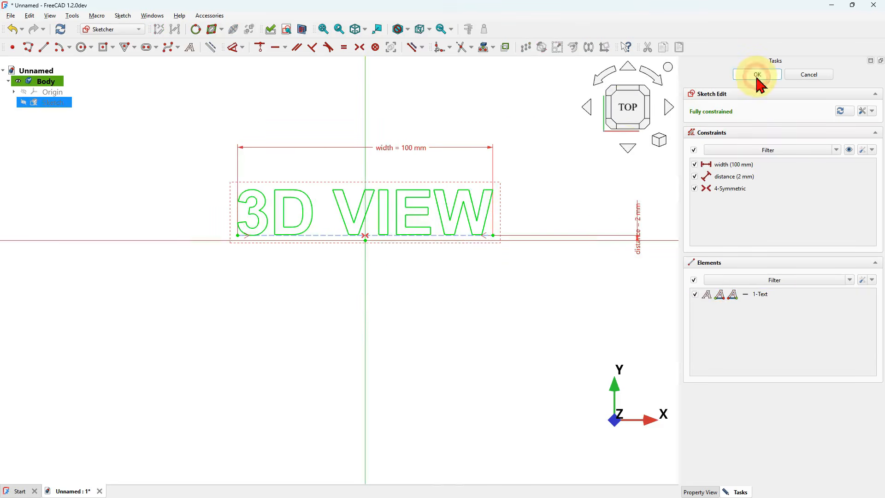
{"action": "left_click", "coordinate": [756, 75]}
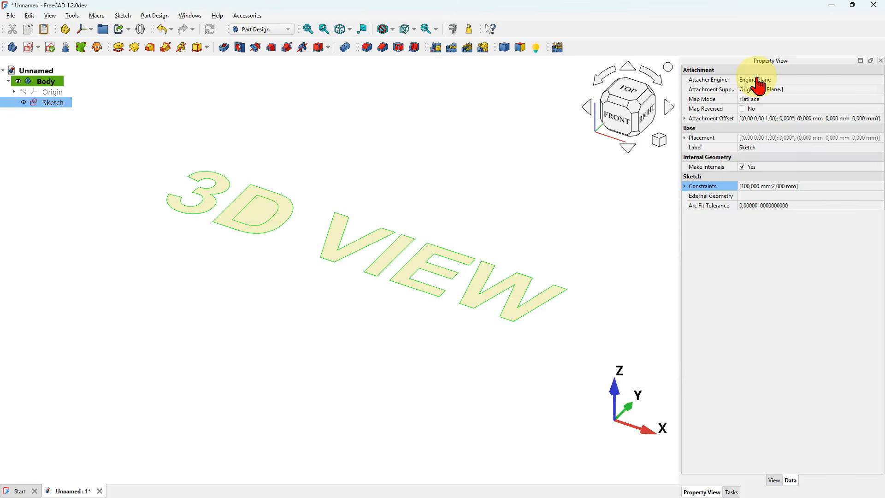
- Pad the text sketch one-sided to a length of 5 mm
{"action": "left_click", "coordinate": [118, 47]}
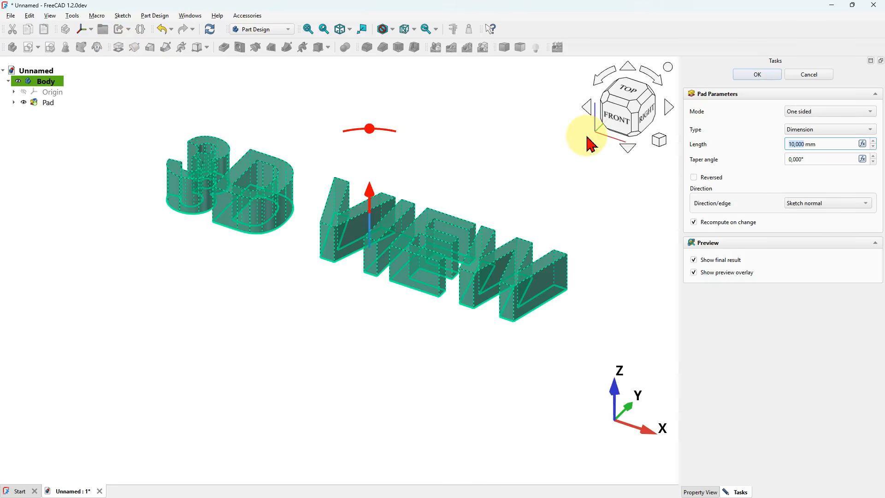
{"action": "left_click", "coordinate": [756, 74]}
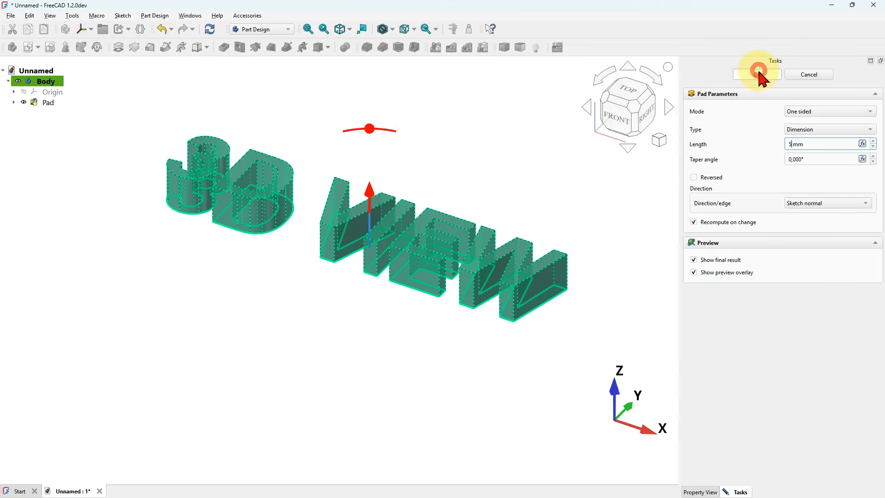
{"action": "middle_click_drag", "start_coordinate": [387, 189], "coordinate": [386, 211]}
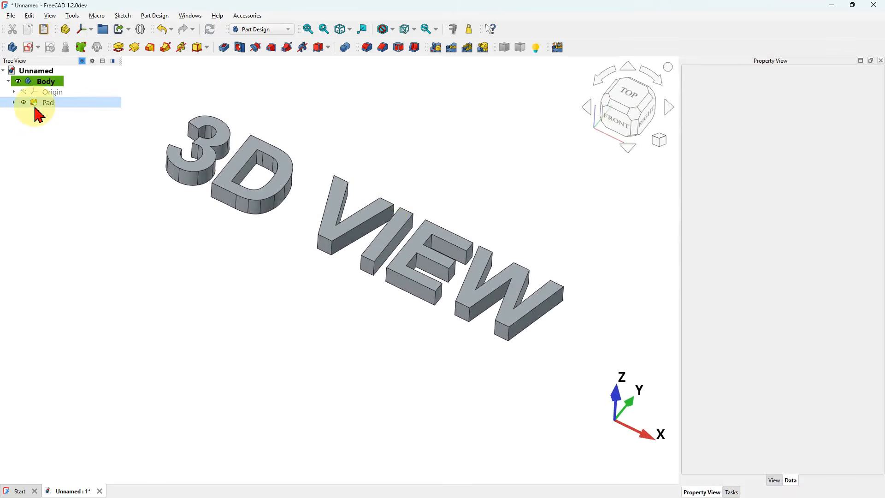
- Set the "width" constraint of the pad's sketch to 50 mm in its properties and return to the model view
{"action": "left_click", "coordinate": [12, 103]}
{"action": "left_click", "coordinate": [50, 116]}
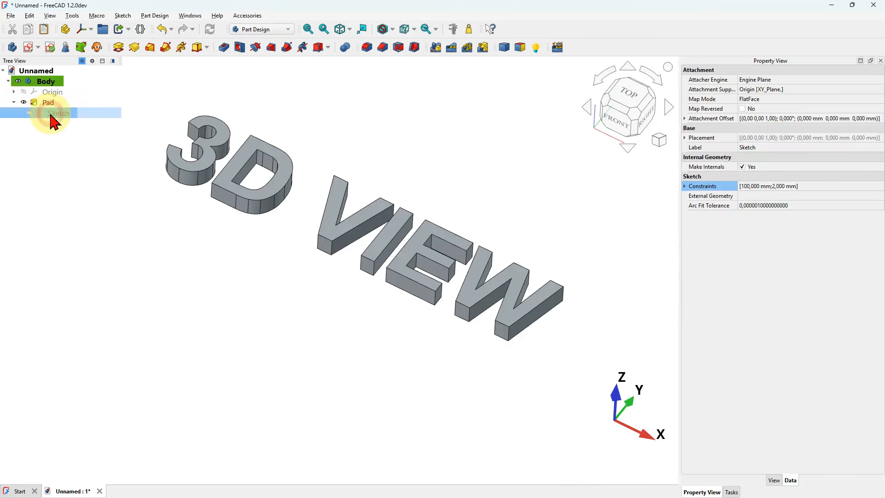
{"action": "left_click", "coordinate": [687, 187]}
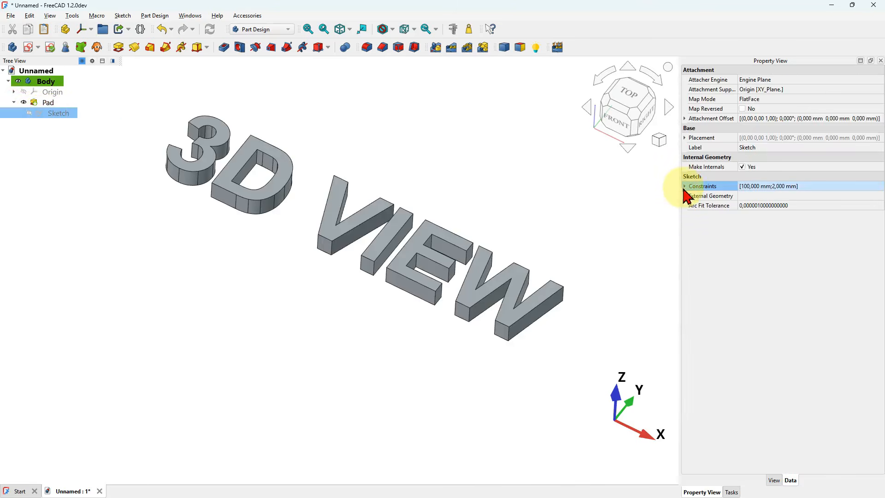
{"action": "left_click", "coordinate": [685, 186]}
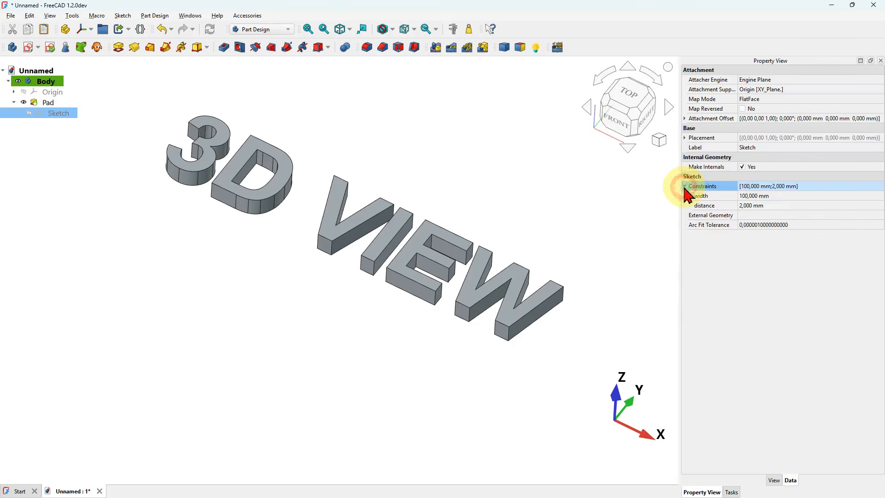
{"action": "left_click", "coordinate": [796, 197]}
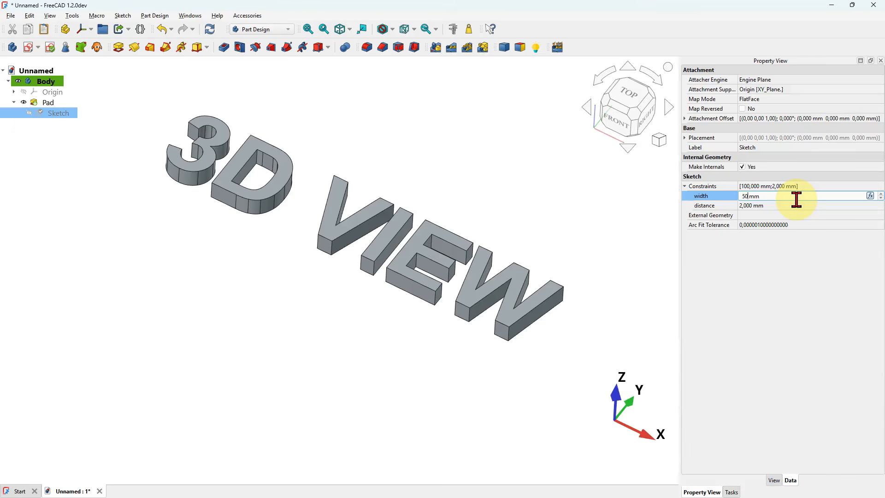
{"action": "key", "text": "Return"}
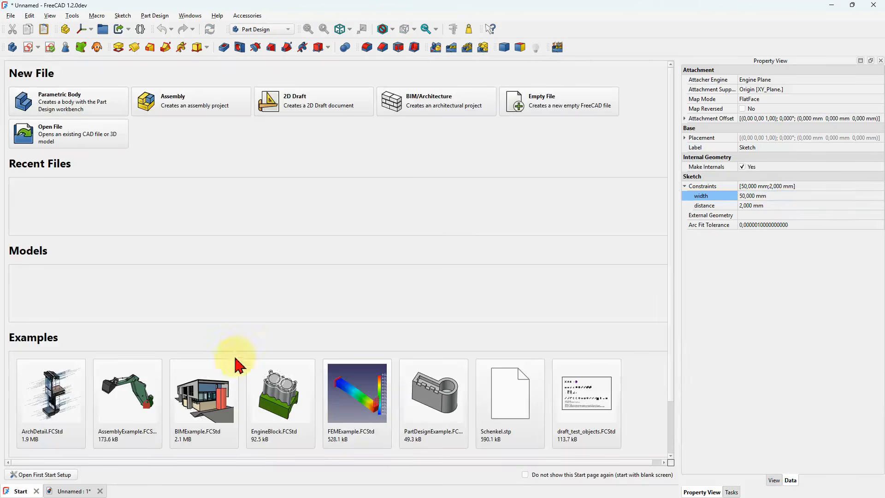
{"action": "left_click", "coordinate": [70, 490]}
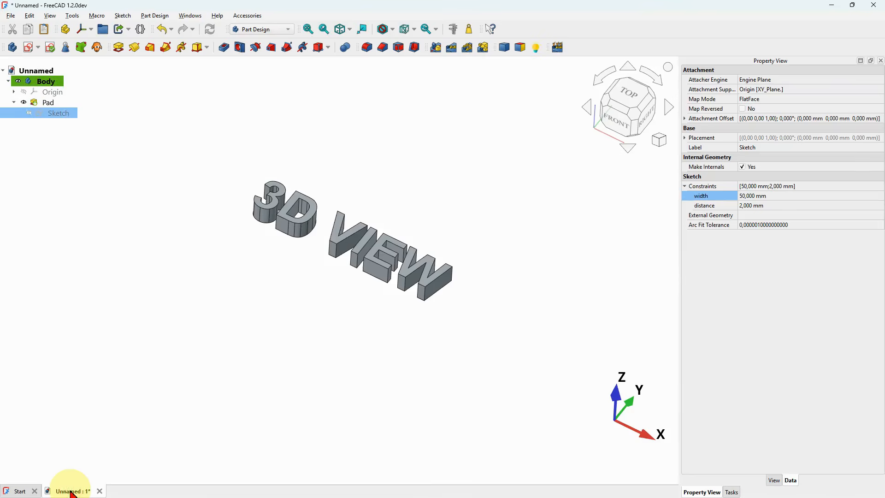
- Set the "width" constraint of the padded text sketch to 100 mm
{"action": "left_click", "coordinate": [773, 196]}
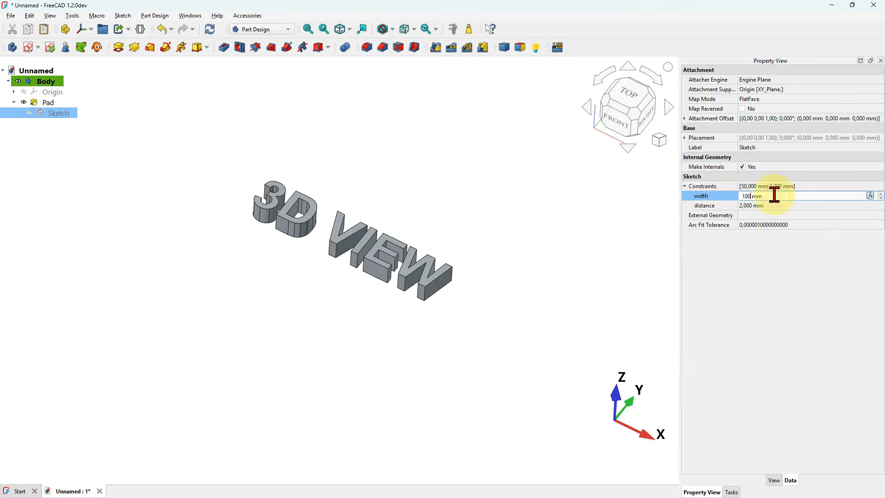
{"action": "left_click", "coordinate": [623, 219]}
{"action": "left_click", "coordinate": [506, 185]}
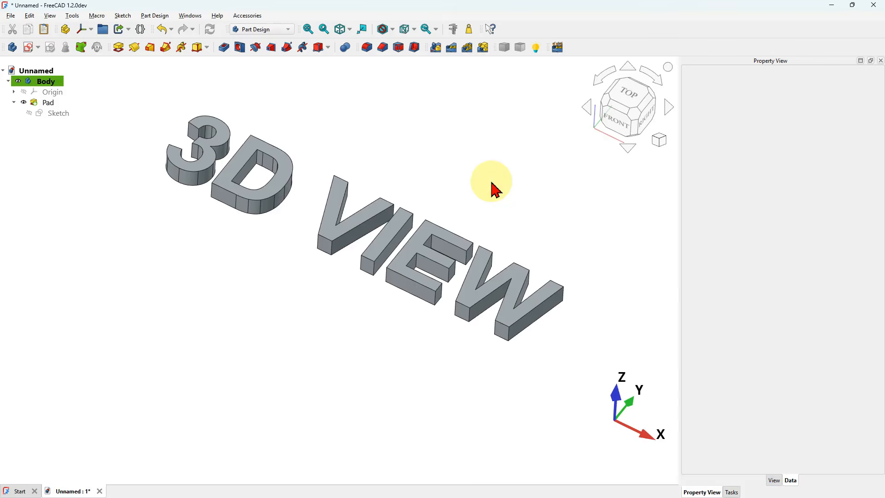
- Duplicate the pad's text sketch on its own, without its dependent origin objects
{"action": "left_click", "coordinate": [62, 115]}
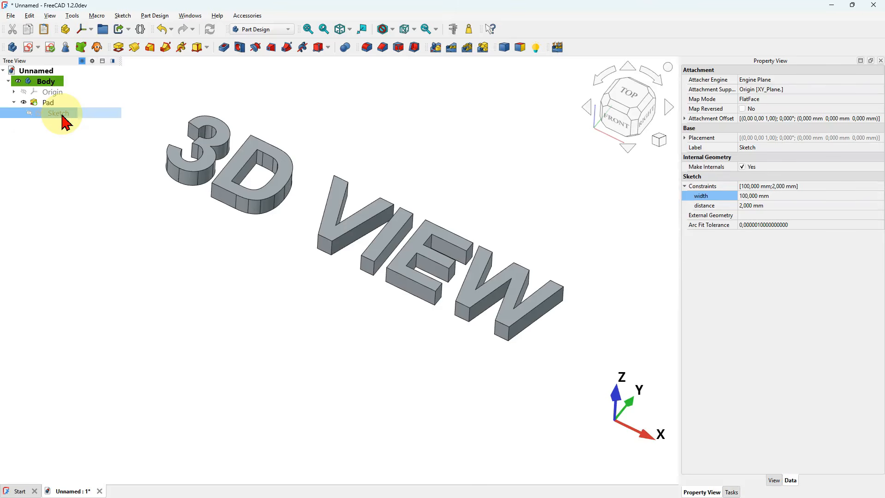
{"action": "key", "text": "ctrl+e"}
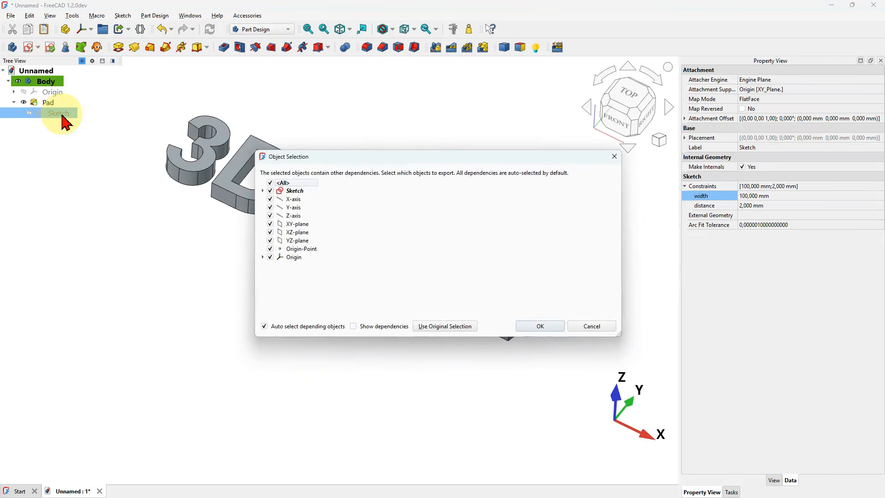
{"action": "left_click", "coordinate": [433, 326]}
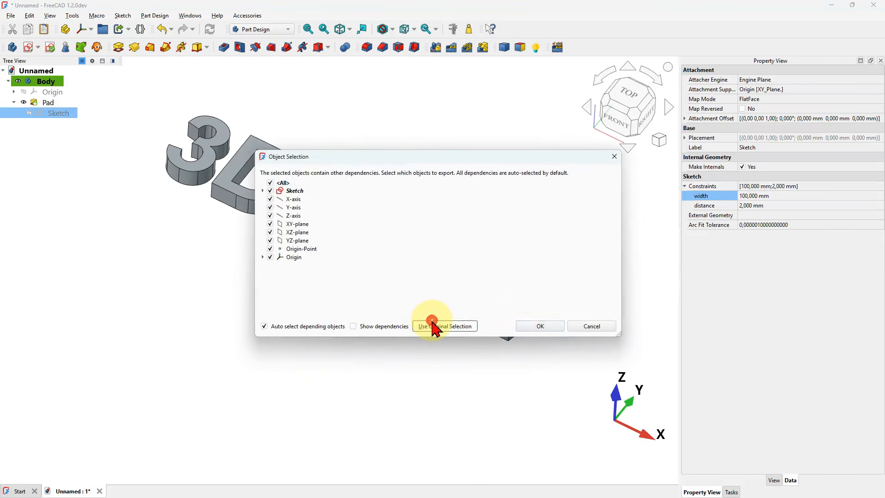
{"action": "left_click", "coordinate": [258, 301]}
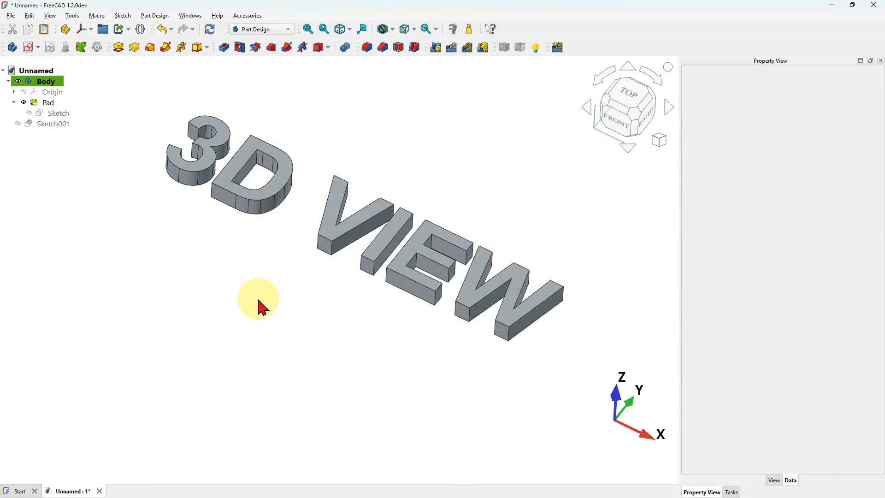
- Make the duplicated text sketch visible and move it into the Body
{"action": "left_click", "coordinate": [37, 127]}
{"action": "key", "text": "space"}
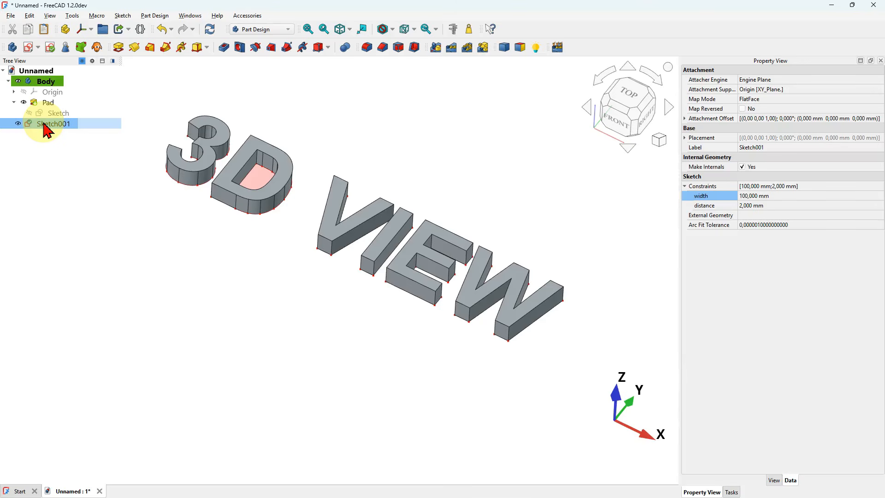
{"action": "mouse_move", "coordinate": [50, 125]}
{"action": "left_mouse_down"}
{"action": "mouse_move", "coordinate": [83, 127]}
{"action": "mouse_move", "coordinate": [100, 80]}
{"action": "mouse_move", "coordinate": [96, 88]}
{"action": "left_mouse_up"}
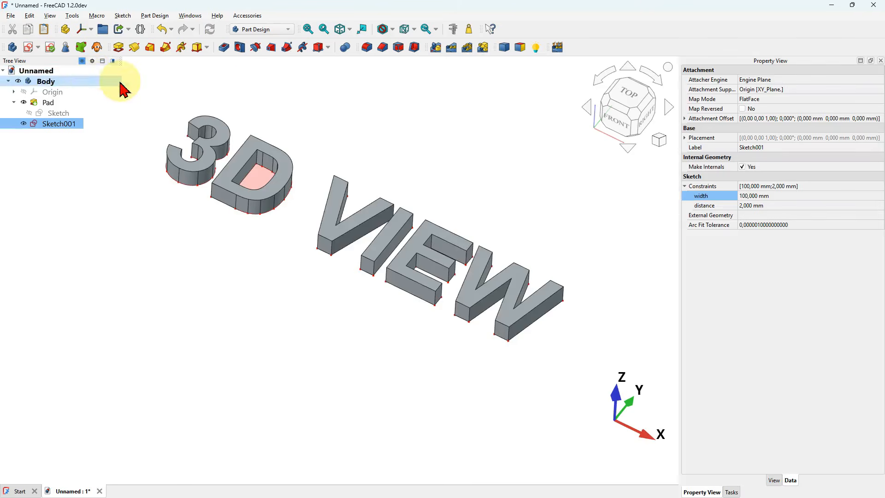
{"action": "left_click", "coordinate": [293, 88]}
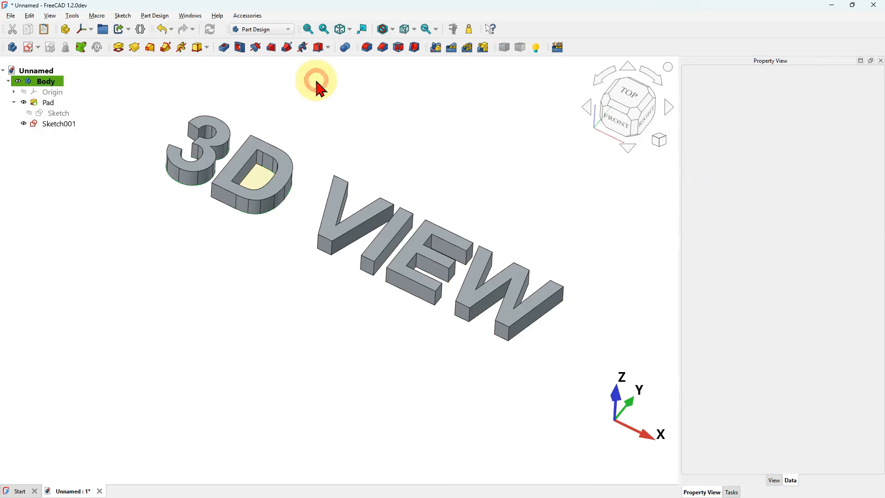
- Edit the duplicated sketch's attachment to offset it -45 mm in the Y-direction
{"action": "left_click", "coordinate": [69, 131]}
{"action": "right_click", "coordinate": [67, 124]}
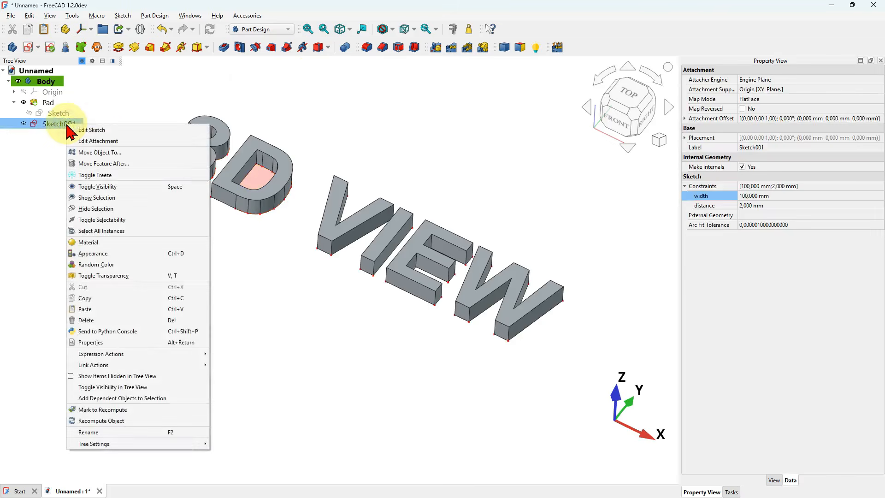
{"action": "left_click", "coordinate": [109, 140]}
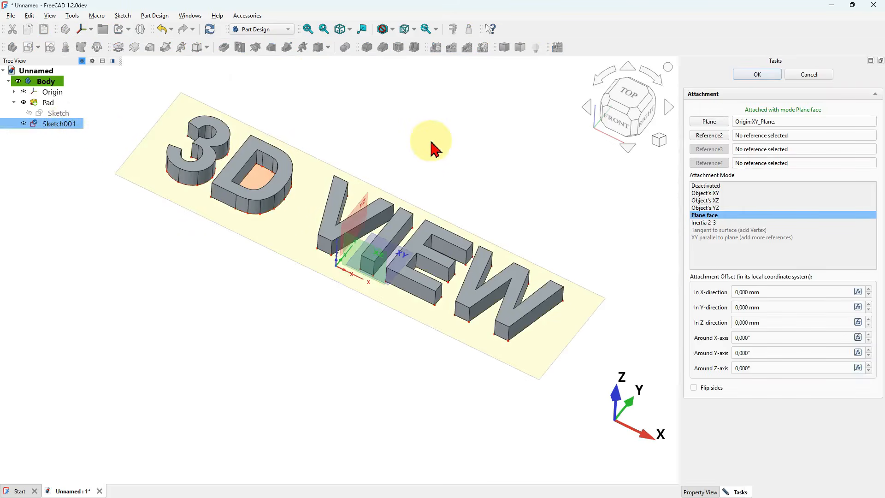
{"action": "left_click", "coordinate": [768, 305]}
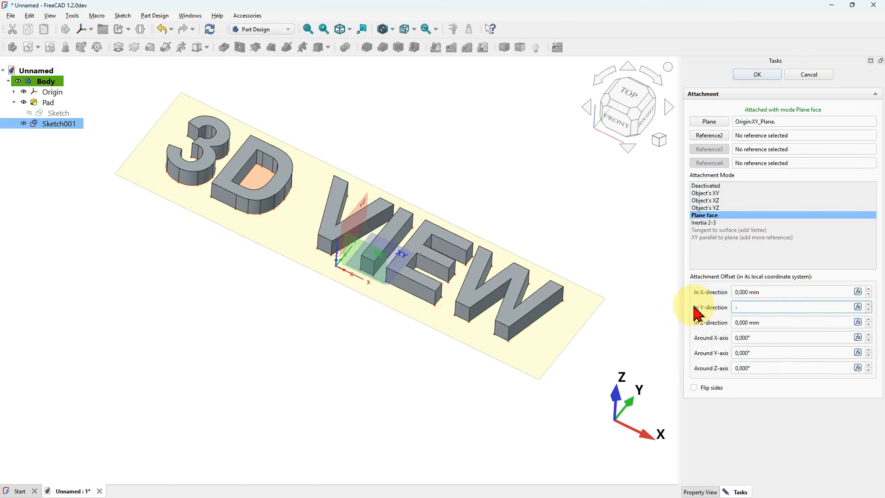
{"action": "left_click", "coordinate": [579, 213]}
{"action": "left_click", "coordinate": [748, 76]}
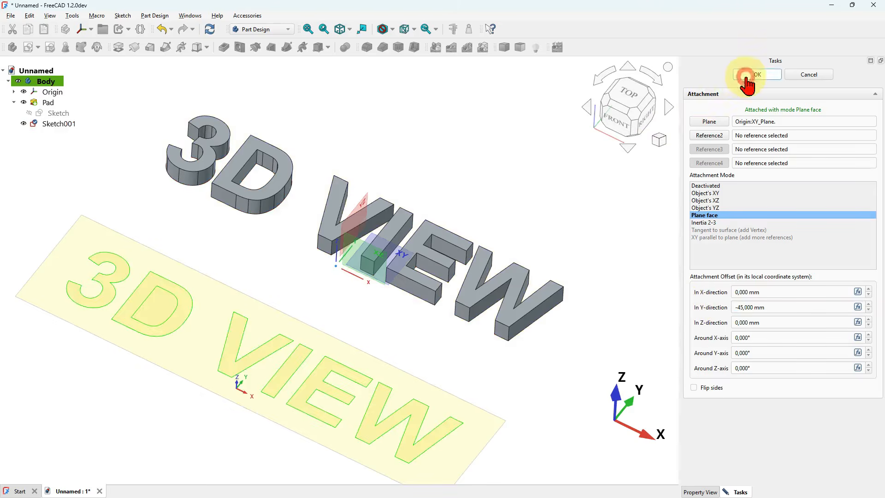
- Open the duplicated text sketch for editing
{"action": "left_click", "coordinate": [245, 161]}
{"action": "double_click", "coordinate": [67, 125]}
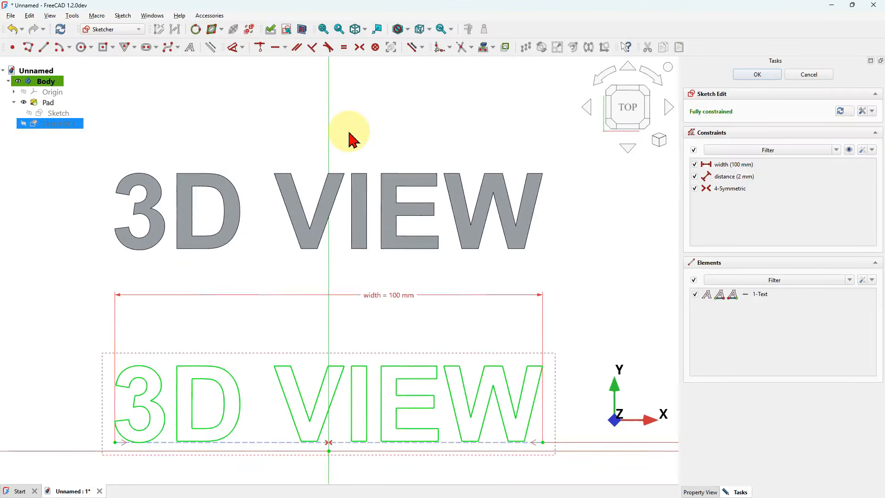
{"action": "scroll", "coordinate": [349, 137], "scroll_direction": "down", "scroll_amount": 2}
{"action": "scroll", "coordinate": [286, 375], "scroll_direction": "up", "scroll_amount": 1}
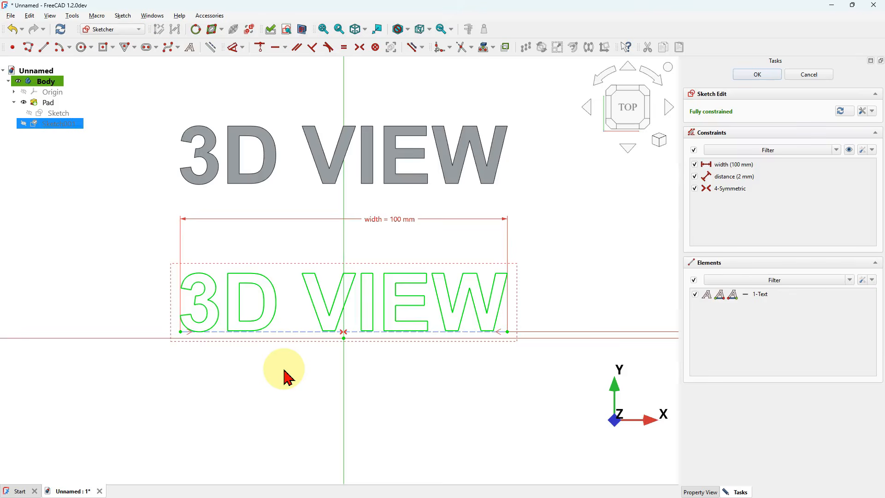
{"action": "scroll", "coordinate": [285, 376], "scroll_direction": "down", "scroll_amount": 1}
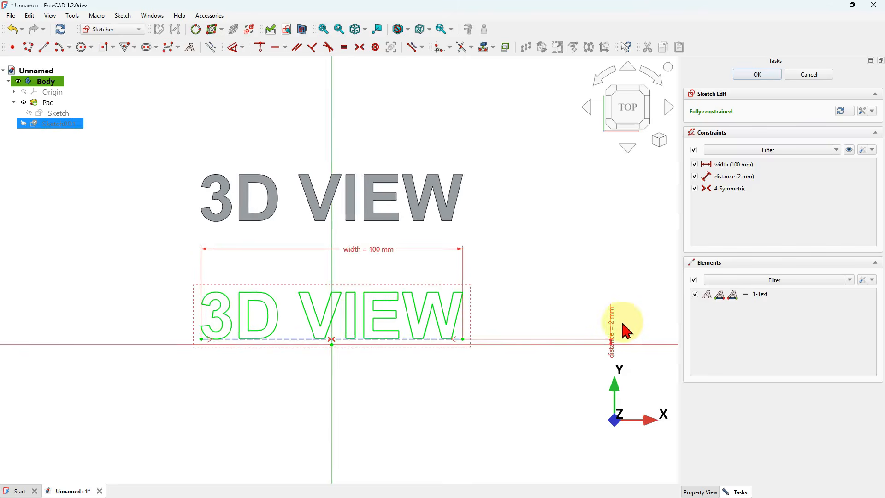
- Set the duplicated sketch's "distance" constraint to 20 mm
{"action": "left_click", "coordinate": [610, 337]}
{"action": "double_click", "coordinate": [611, 341]}
{"action": "type", "text": "20"}
{"action": "key", "text": "Return"}
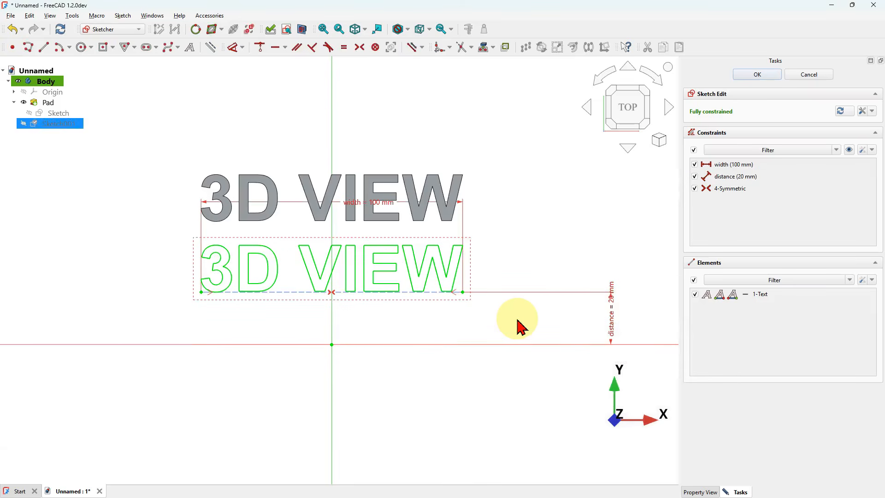
- Set the "distance" constraint between the text baseline and the horizontal axis to 15 mm
{"action": "double_click", "coordinate": [612, 317]}
{"action": "type", "text": "15"}
{"action": "key", "text": "Return"}
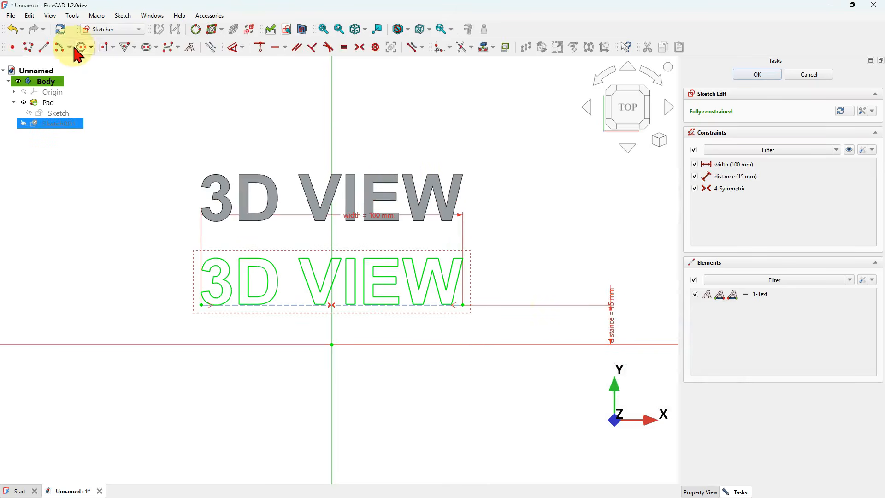
- Draw a construction line along the horizontal axis, slightly wider than the text on both sides, and close the sketch
{"action": "left_click", "coordinate": [44, 47]}
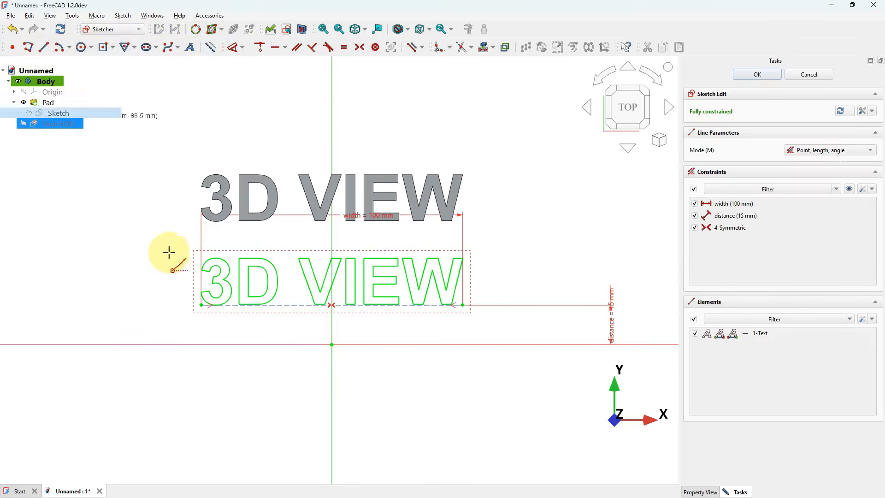
{"action": "left_click", "coordinate": [173, 342]}
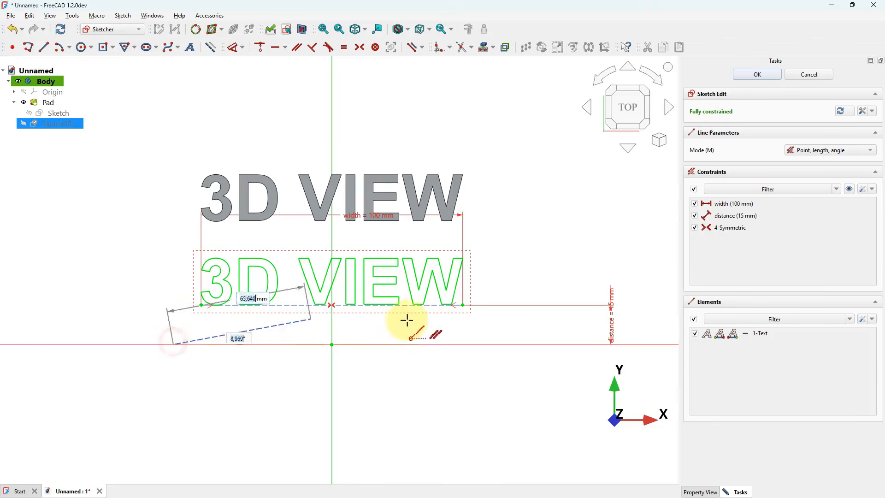
{"action": "left_click", "coordinate": [473, 344]}
{"action": "left_click", "coordinate": [762, 76]}
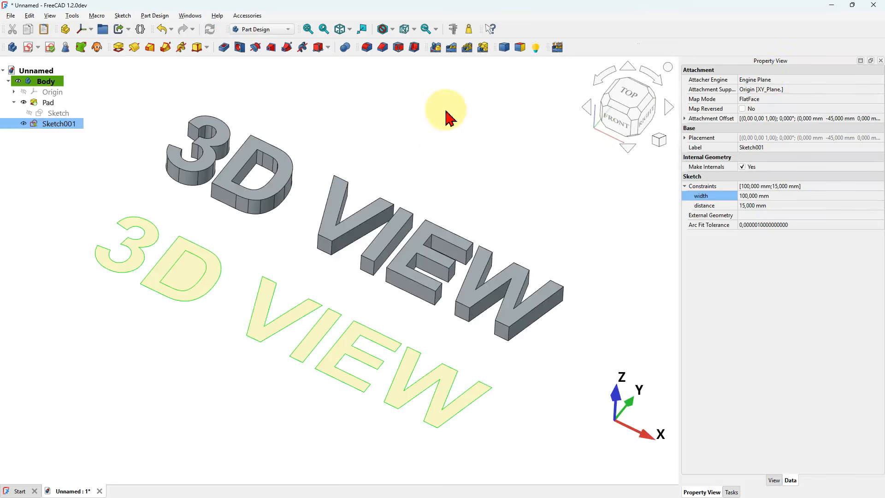
- Revolve the duplicated text sketch by 45° about Construction line 2
{"action": "left_click", "coordinate": [78, 125]}
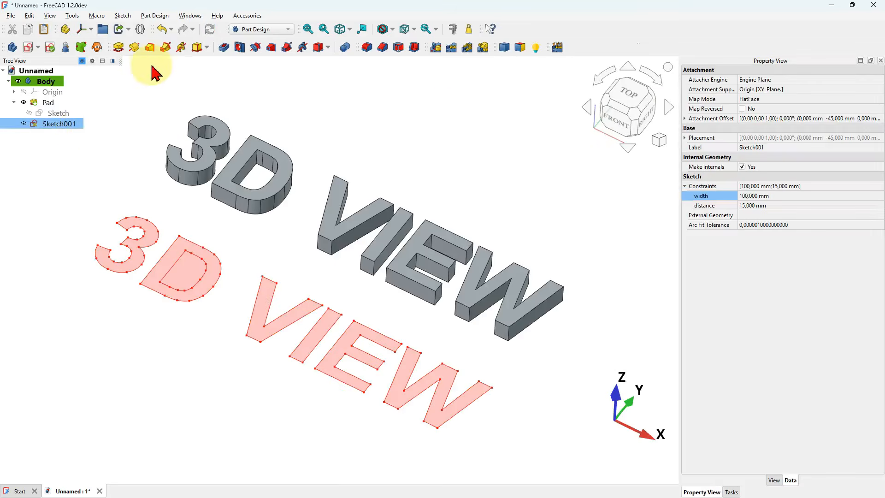
{"action": "left_click", "coordinate": [134, 48]}
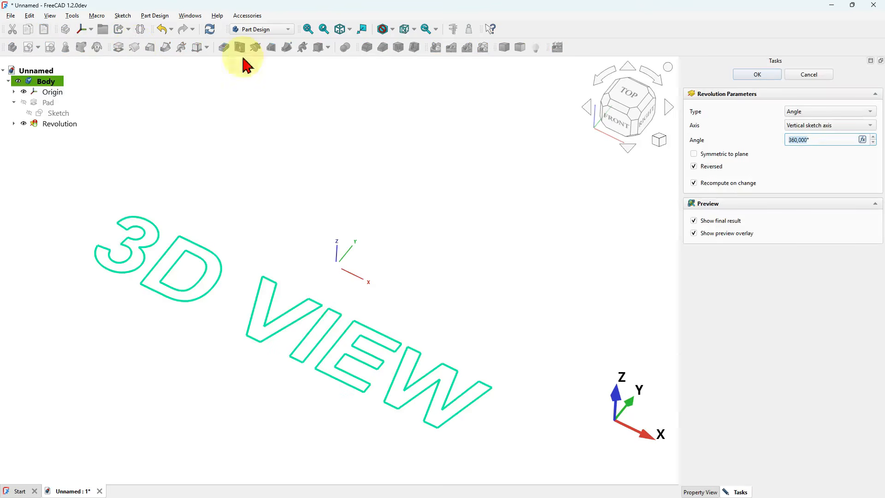
{"action": "left_click_drag", "start_coordinate": [822, 138], "coordinate": [738, 139]}
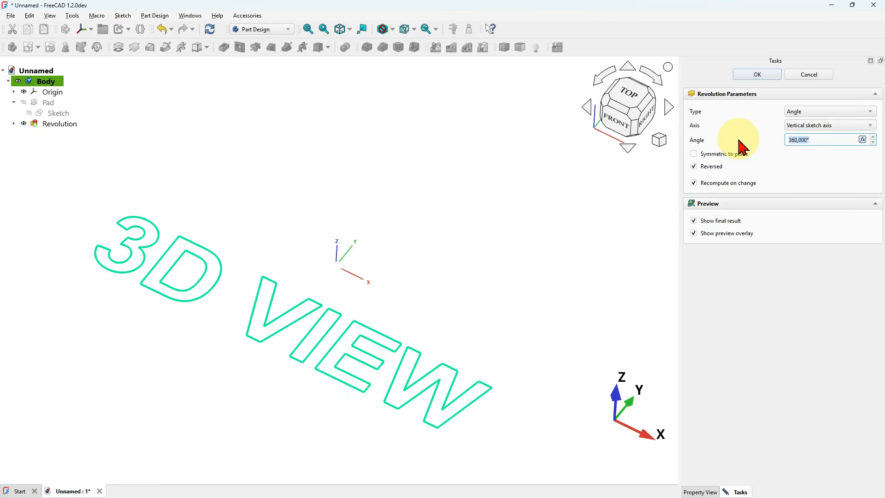
{"action": "type", "text": "45"}
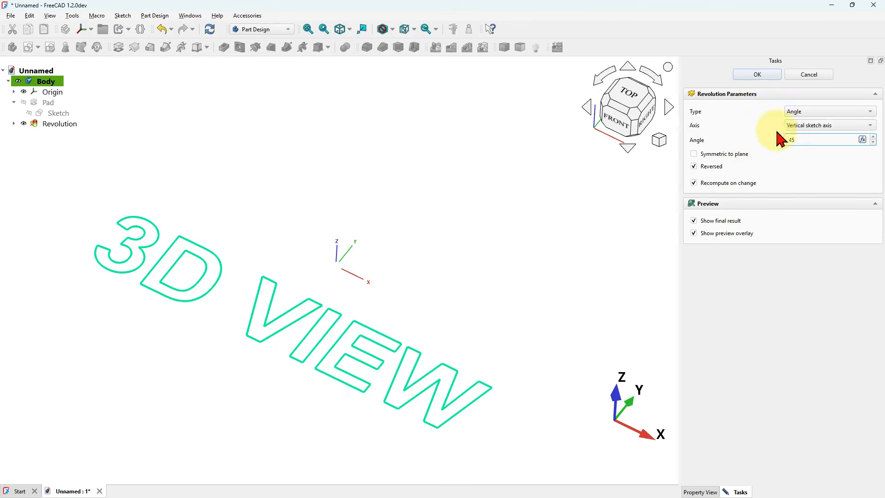
{"action": "left_click", "coordinate": [816, 125]}
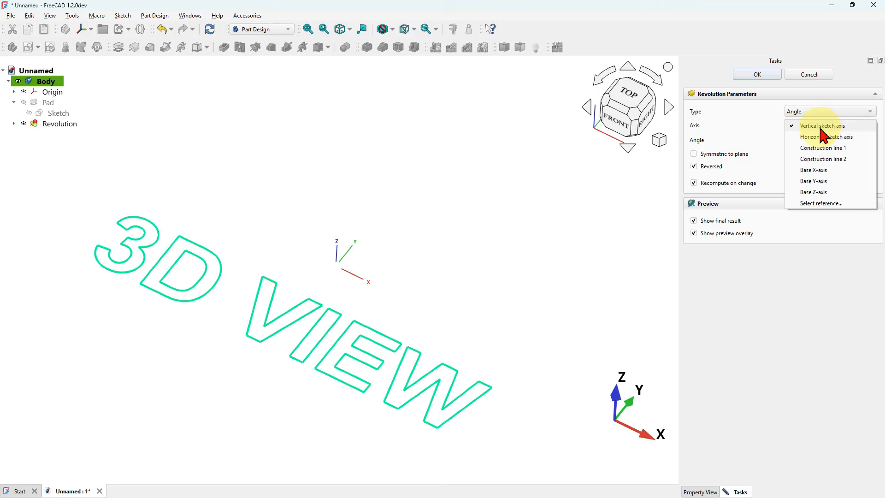
{"action": "left_click", "coordinate": [846, 161]}
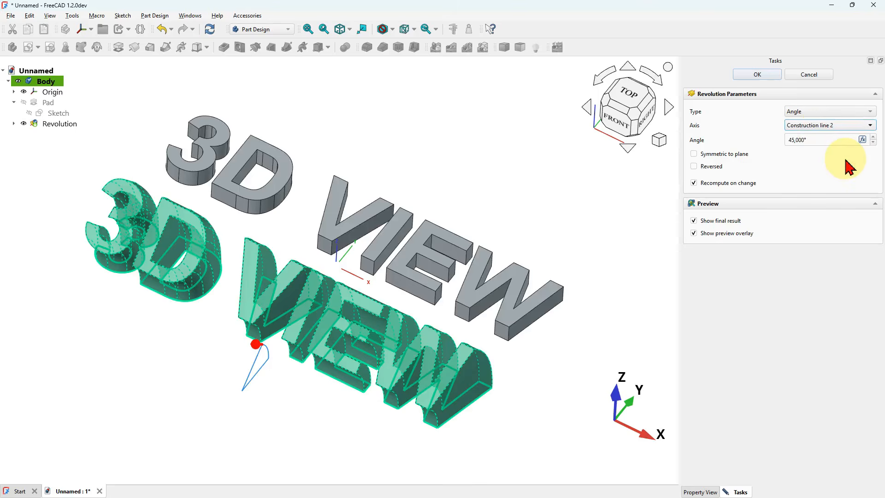
{"action": "left_click", "coordinate": [767, 75]}
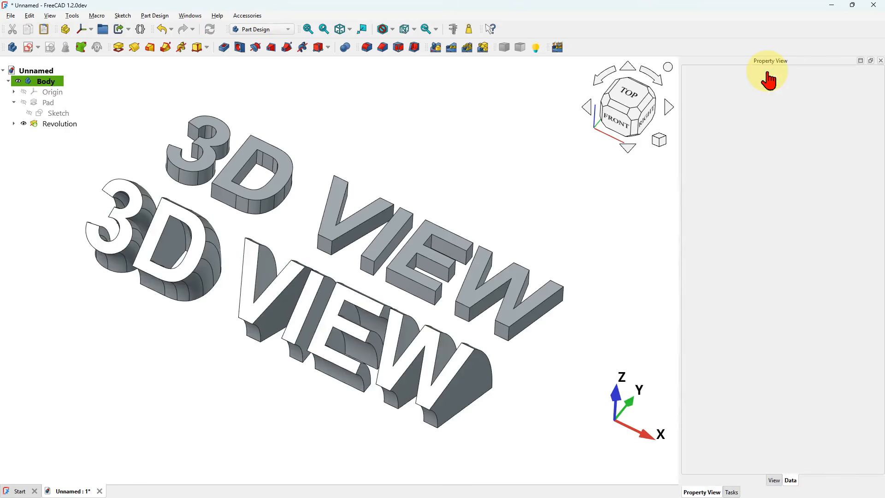
- Set the "width" constraint of the revolved text sketch to 60 mm
{"action": "mouse_move", "coordinate": [498, 211]}
{"action": "left_mouse_down"}
{"action": "mouse_move", "coordinate": [543, 174]}
{"action": "mouse_move", "coordinate": [474, 190]}
{"action": "mouse_move", "coordinate": [458, 205]}
{"action": "mouse_move", "coordinate": [486, 196]}
{"action": "mouse_move", "coordinate": [483, 205]}
{"action": "left_mouse_up"}
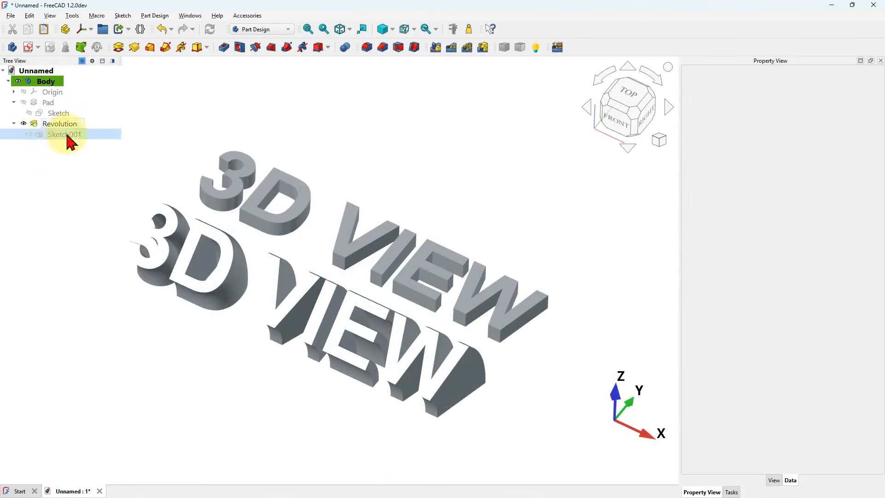
{"action": "left_click", "coordinate": [68, 134]}
{"action": "type", "text": "60"}
{"action": "left_click", "coordinate": [574, 217]}
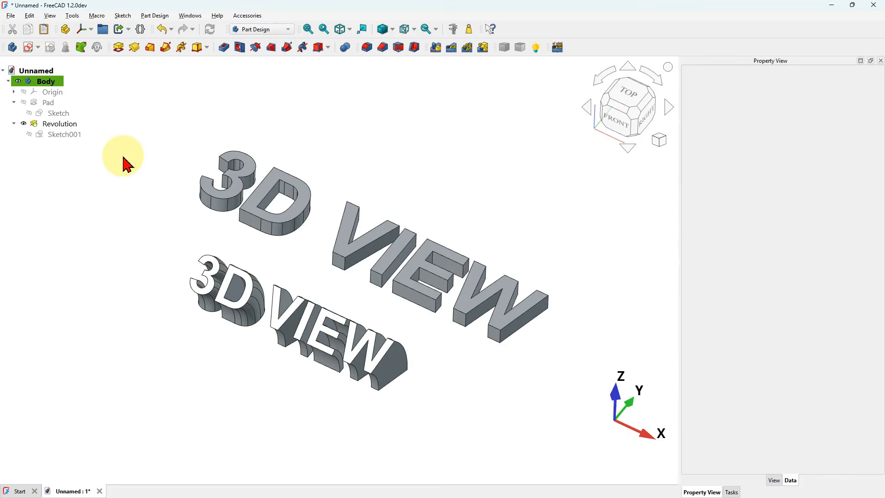
- Set the "width" constraint of the revolved text sketch to 200 mm
{"action": "left_click", "coordinate": [65, 134]}
{"action": "left_click", "coordinate": [795, 198]}
{"action": "type", "text": "200"}
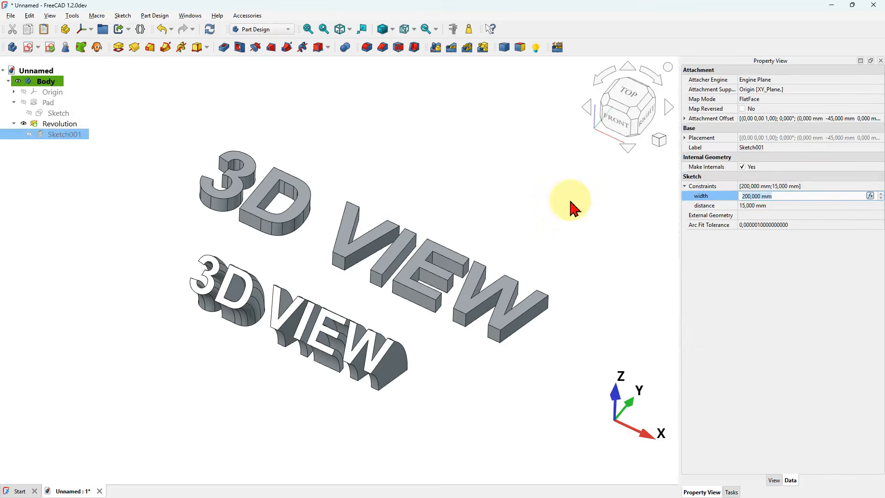
{"action": "left_click", "coordinate": [569, 207]}
- Set the "width" constraint of the revolved text sketch to 100 mm
{"action": "left_click", "coordinate": [69, 134]}
{"action": "left_click", "coordinate": [783, 195]}
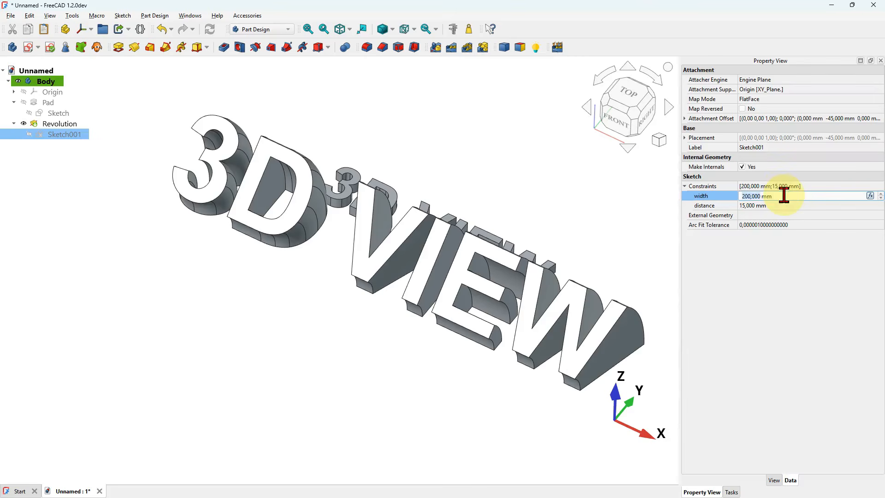
{"action": "type", "text": "100"}
{"action": "left_click", "coordinate": [579, 213]}
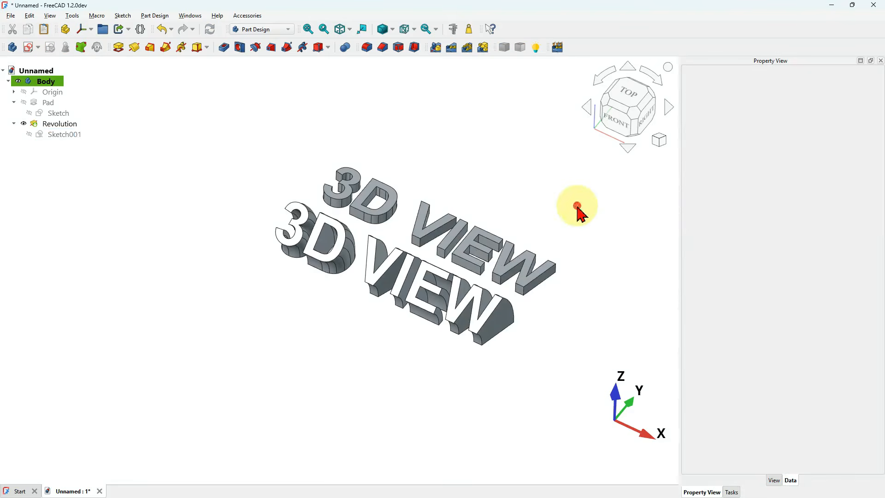